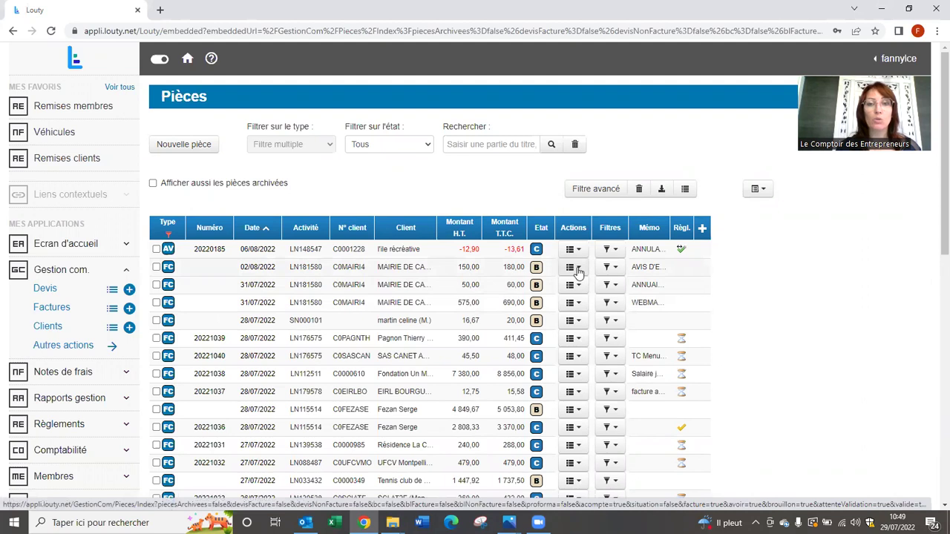
# Show the action choices for an invoice row in the Pièces list.
pyautogui.click(577, 269)
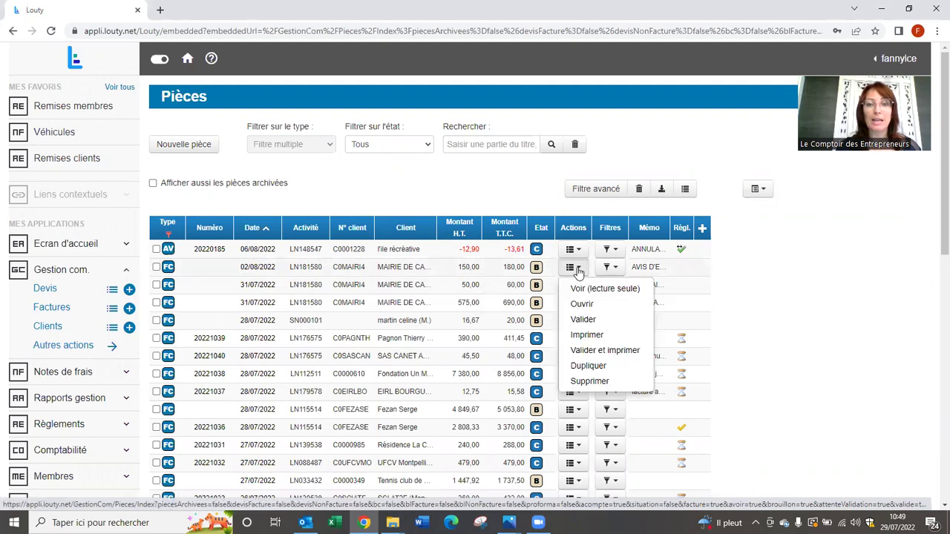
pyautogui.click(591, 372)
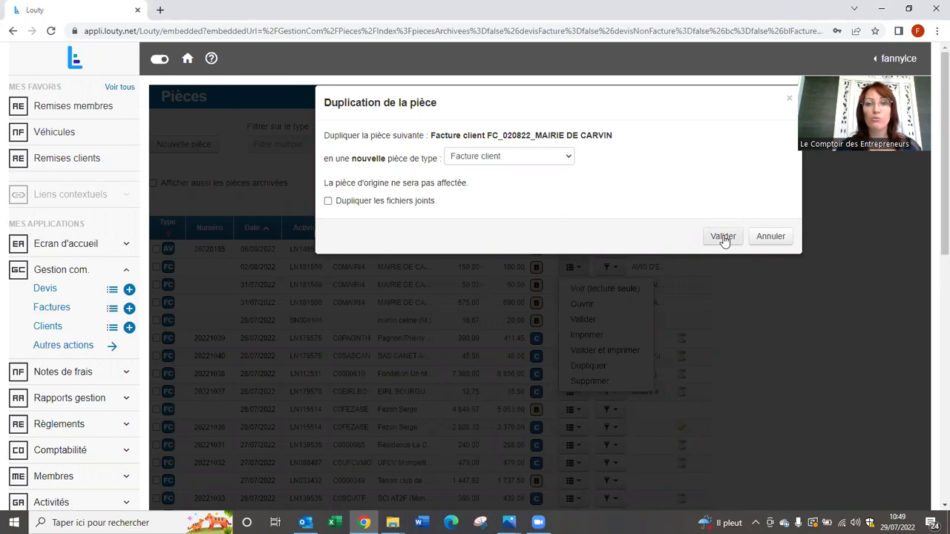
pyautogui.click(790, 101)
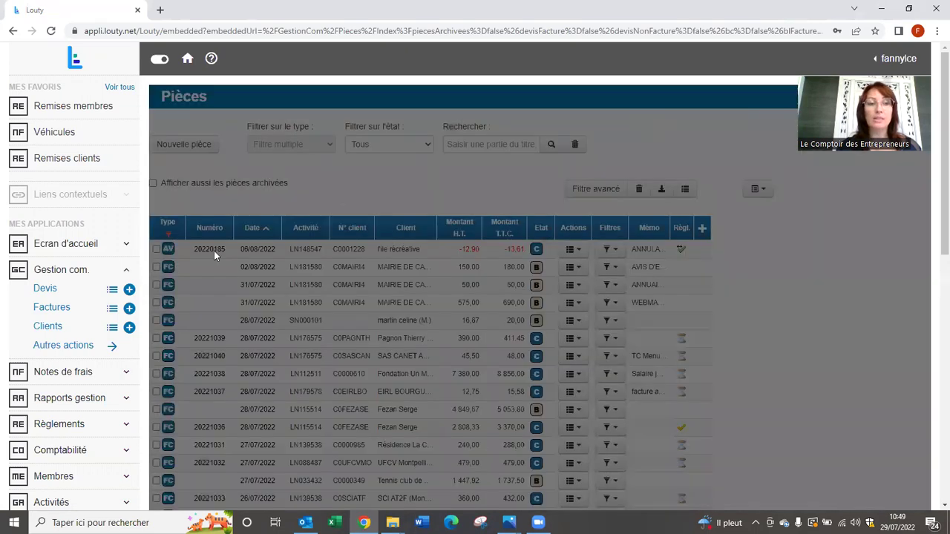
# Start a new customer invoice dated 29/07/2022, closing the client list without picking one.
pyautogui.click(130, 310)
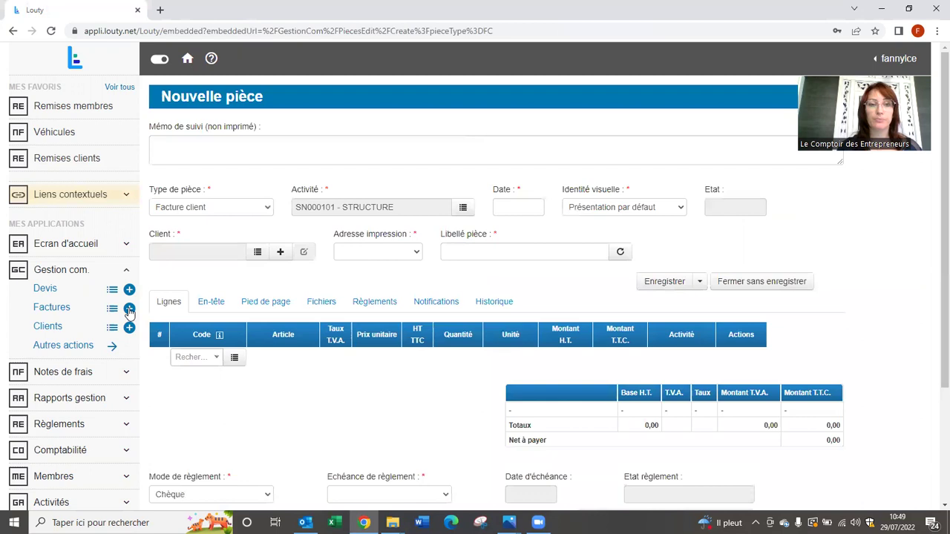
pyautogui.click(507, 207)
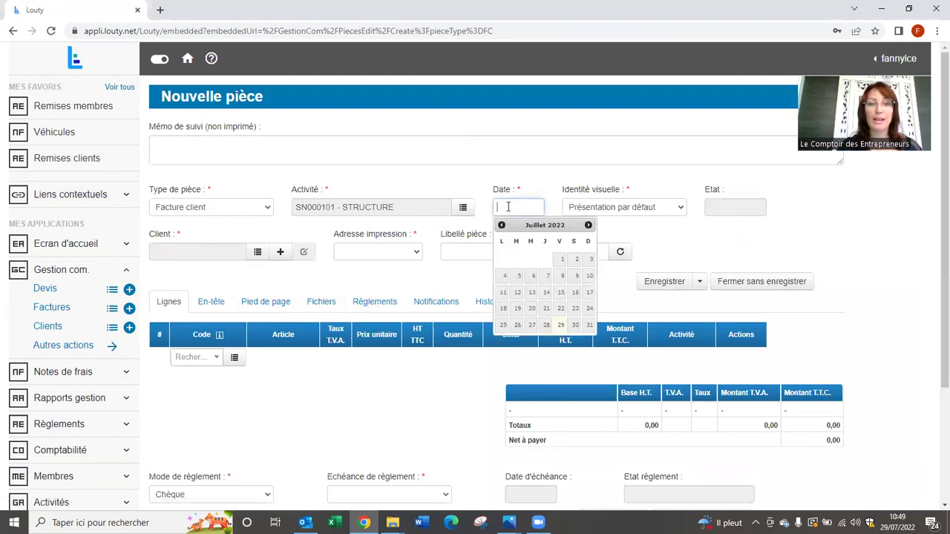
pyautogui.click(563, 327)
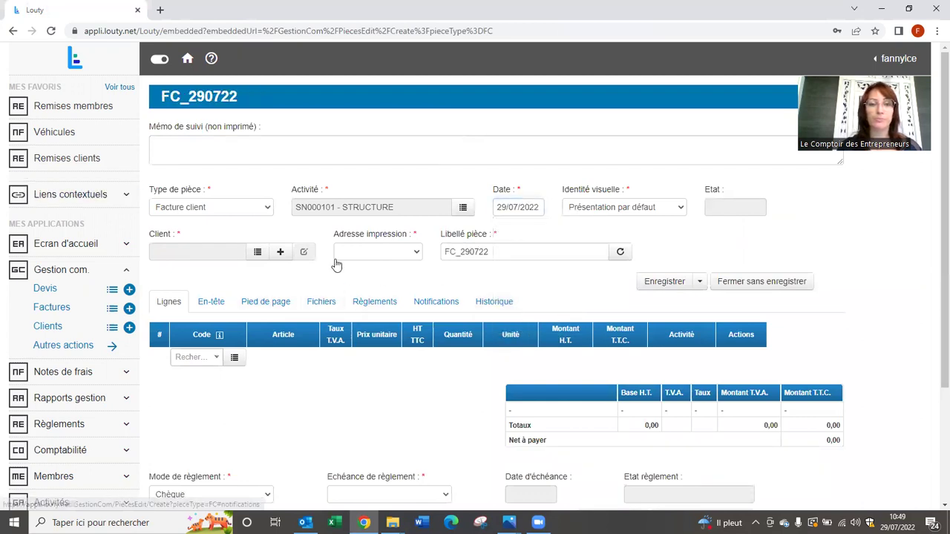
pyautogui.click(258, 252)
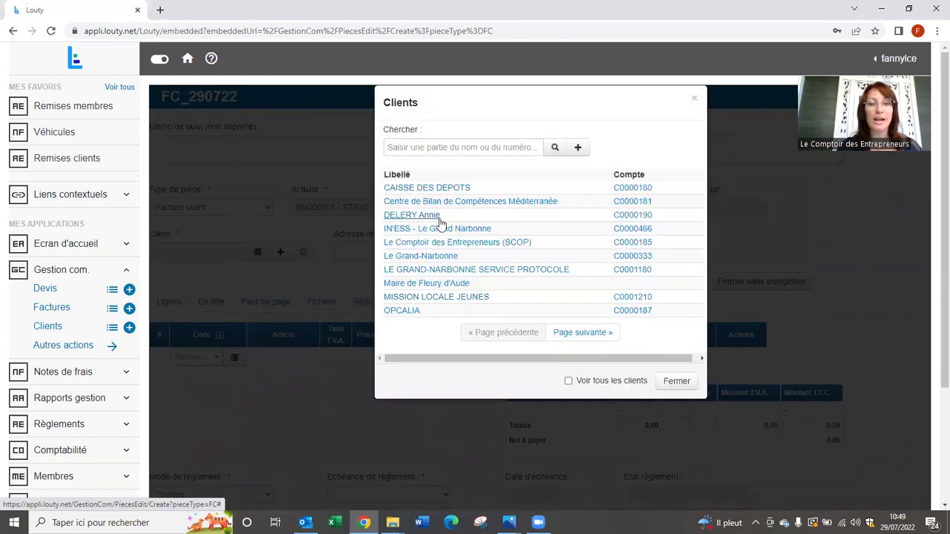
pyautogui.click(675, 382)
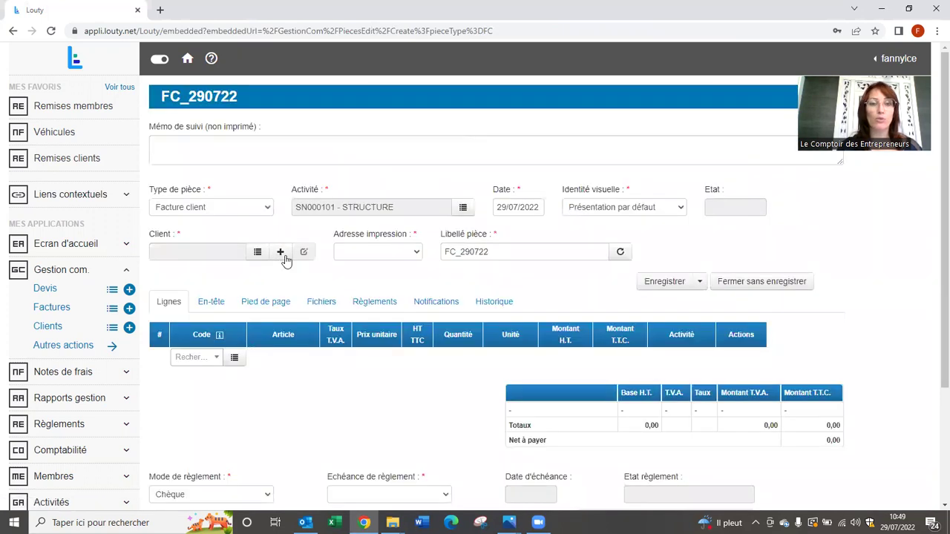
# Create a new client with civility M. and enter the client's last and first name.
pyautogui.click(282, 253)
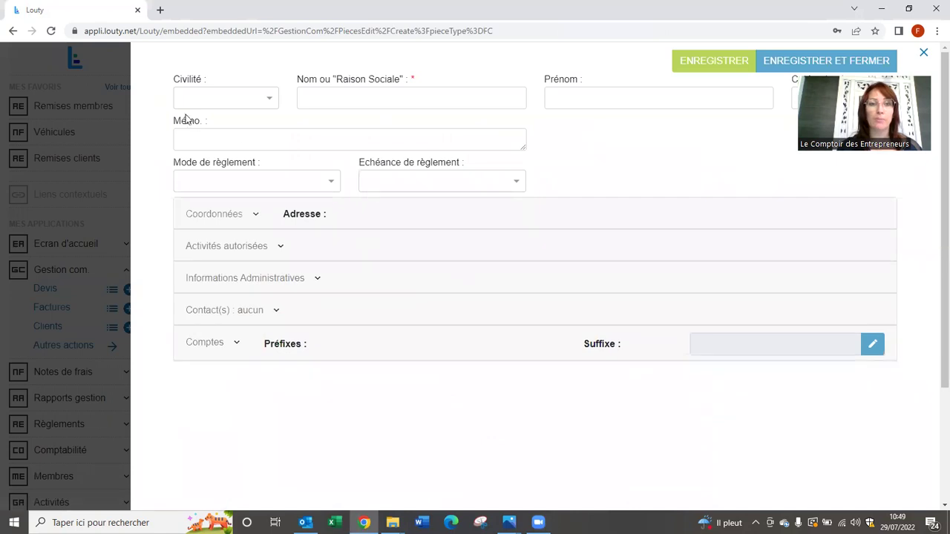
pyautogui.click(205, 98)
pyautogui.click(195, 145)
pyautogui.click(329, 101)
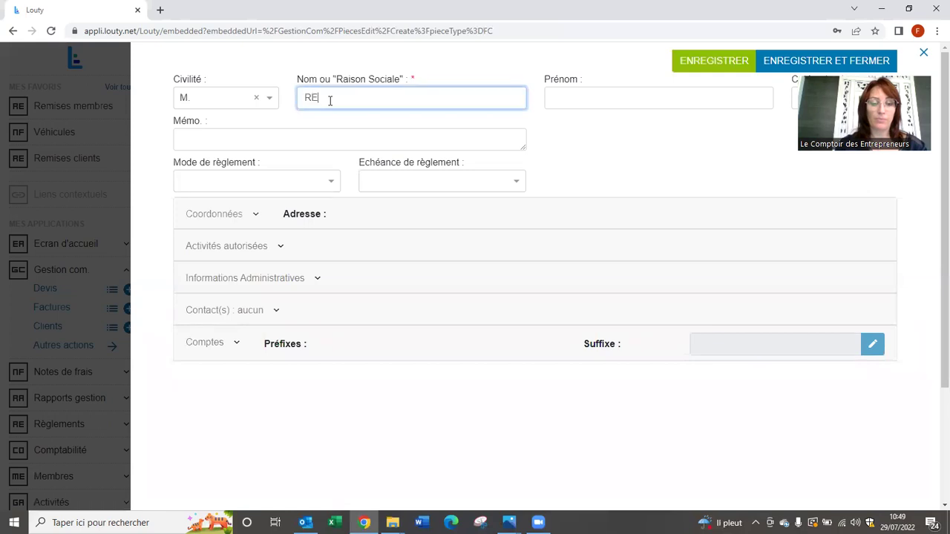
pyautogui.click(562, 100)
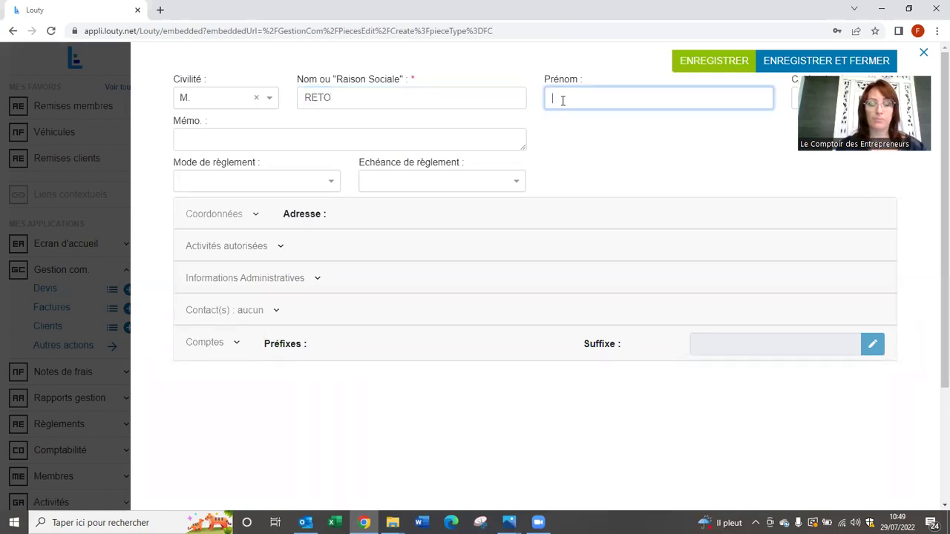
pyautogui.write('ELIANE')
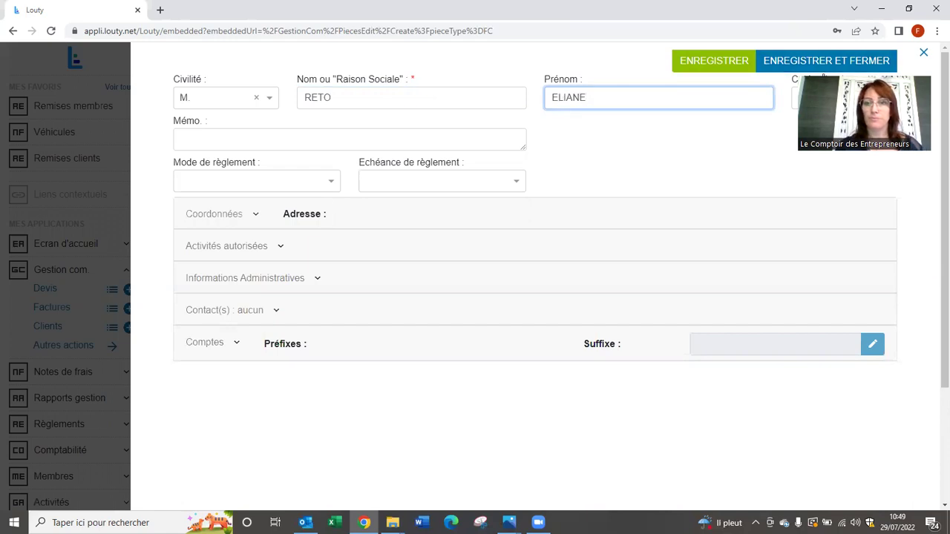
pyautogui.press('Tab')
# Fill in the client's postal address, choosing the commune from the list.
pyautogui.click(256, 215)
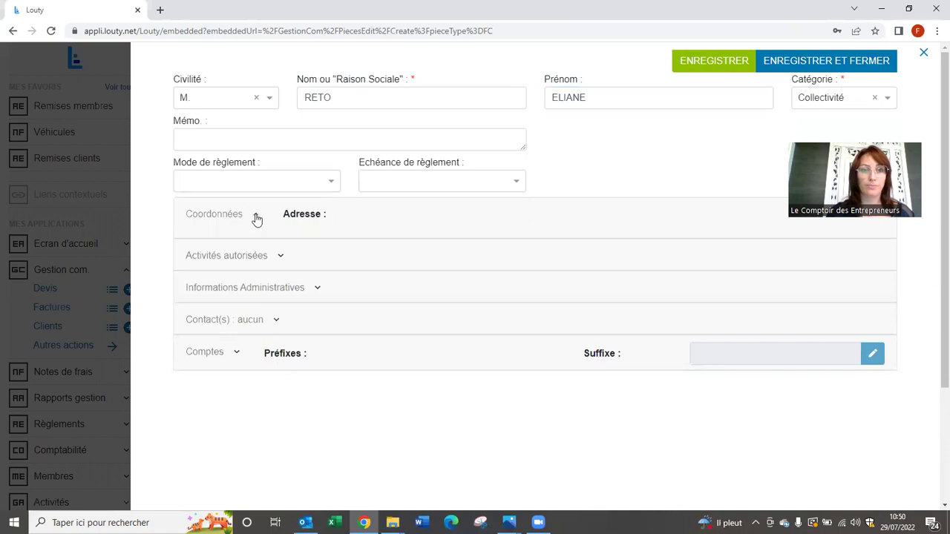
pyautogui.click(264, 244)
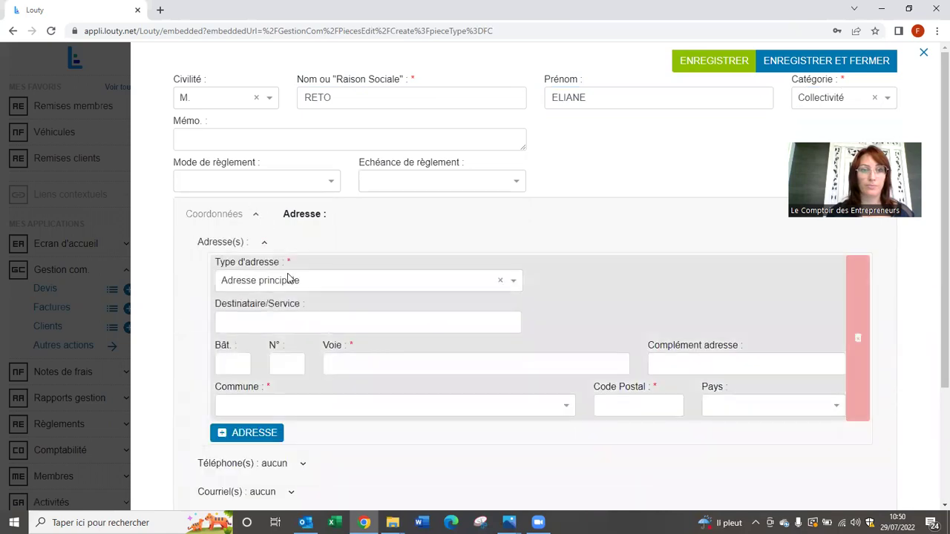
pyautogui.click(287, 358)
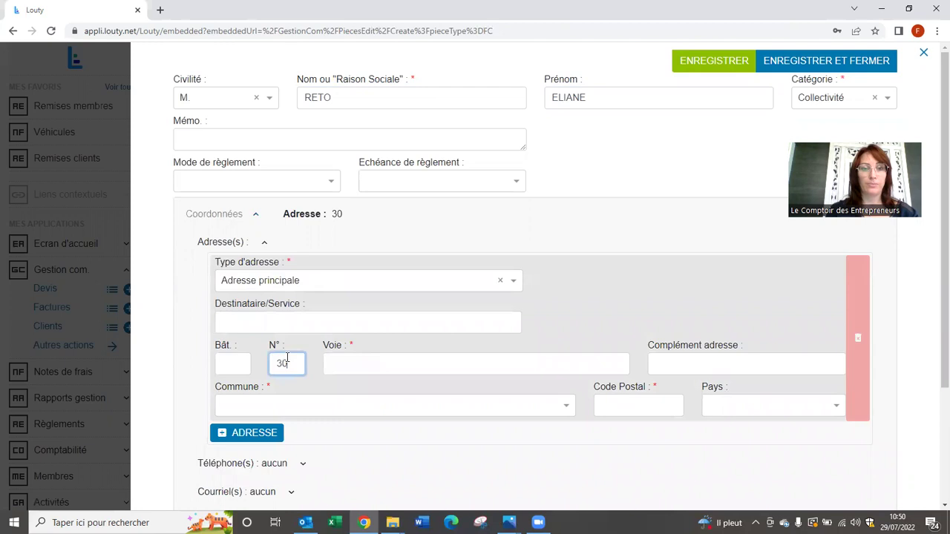
pyautogui.click(344, 361)
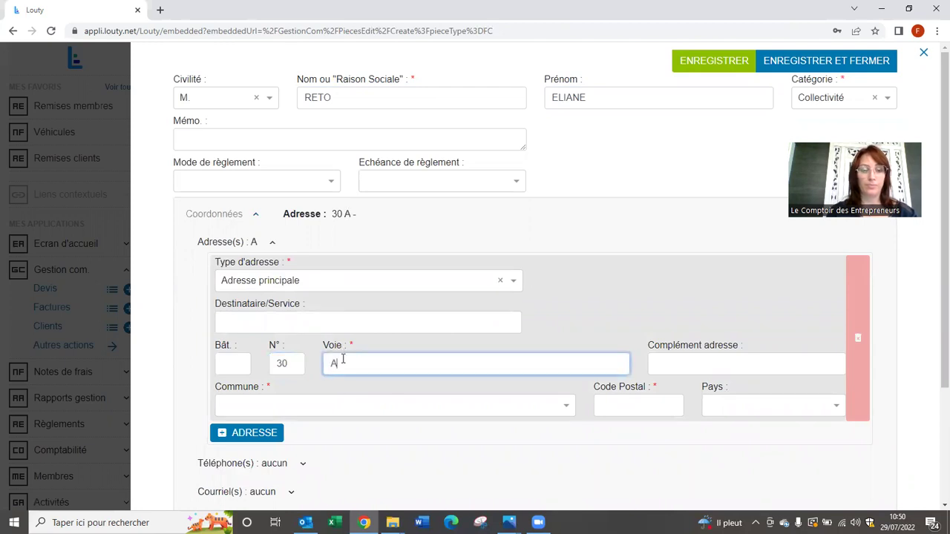
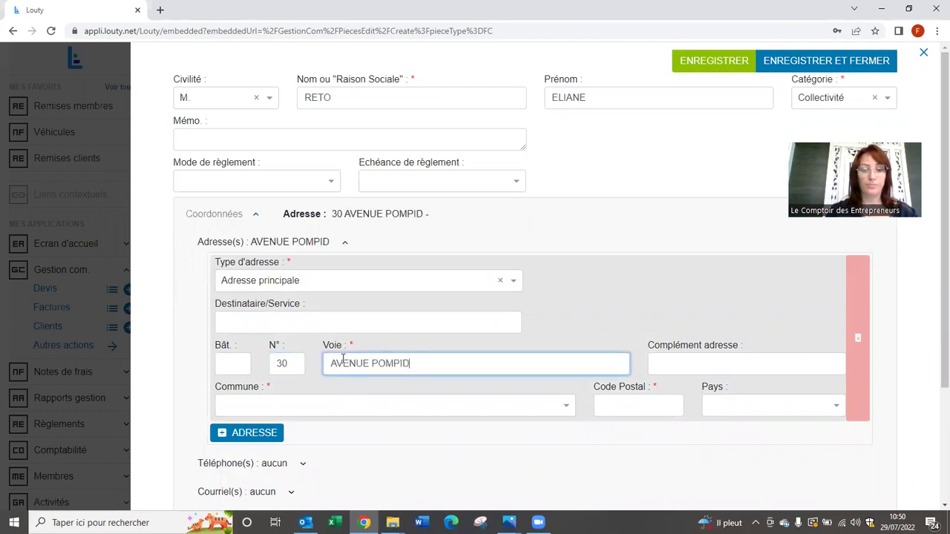
pyautogui.click(621, 402)
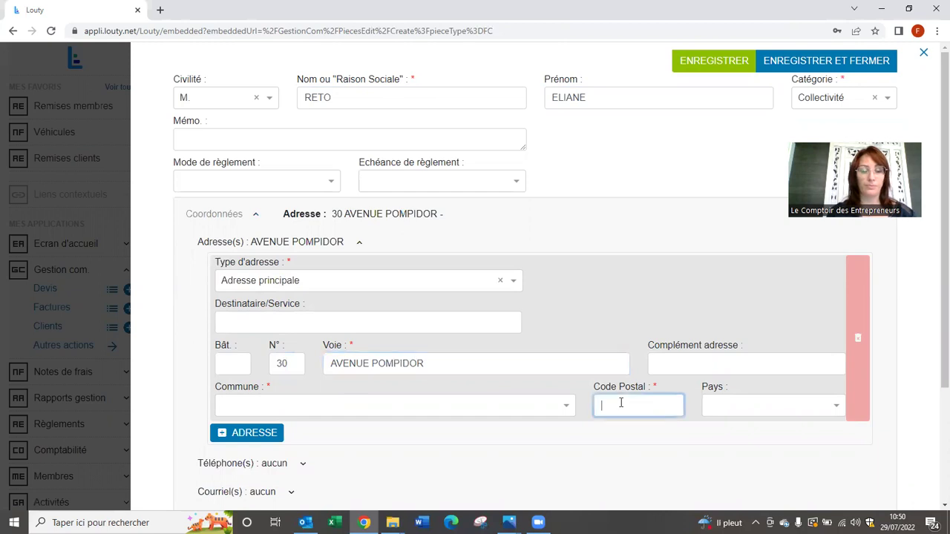
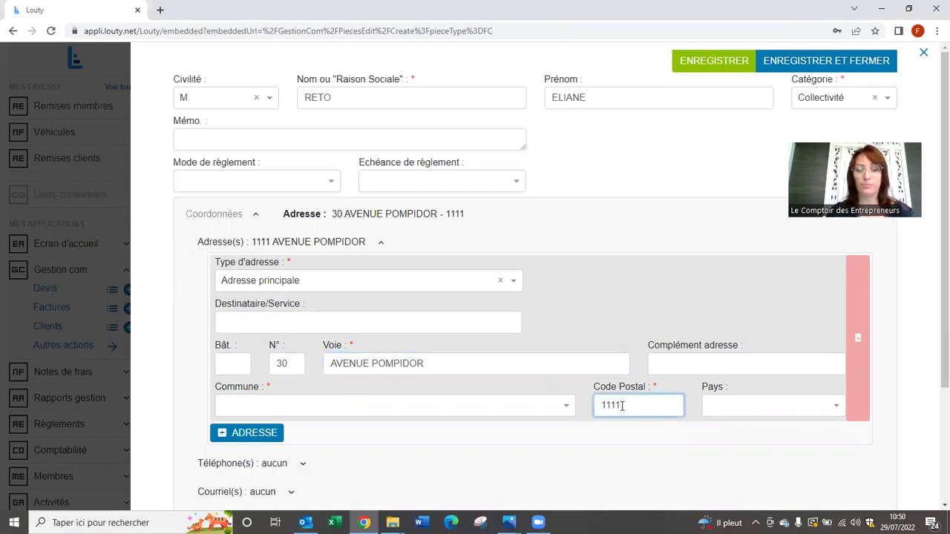
pyautogui.click(530, 405)
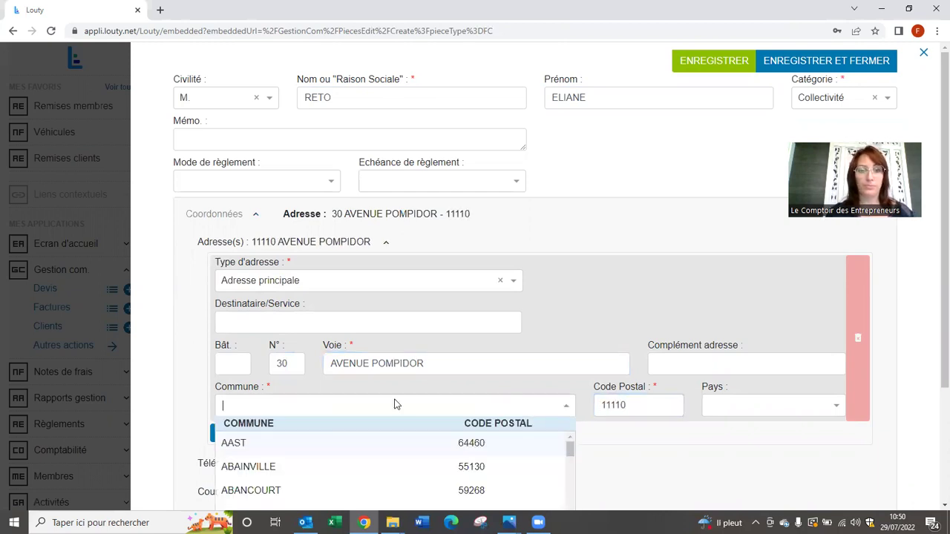
pyautogui.click(247, 443)
# Authorise the client for the ABBE activity, save the record and return to the invoice.
pyautogui.scroll(-2, 378, 364)
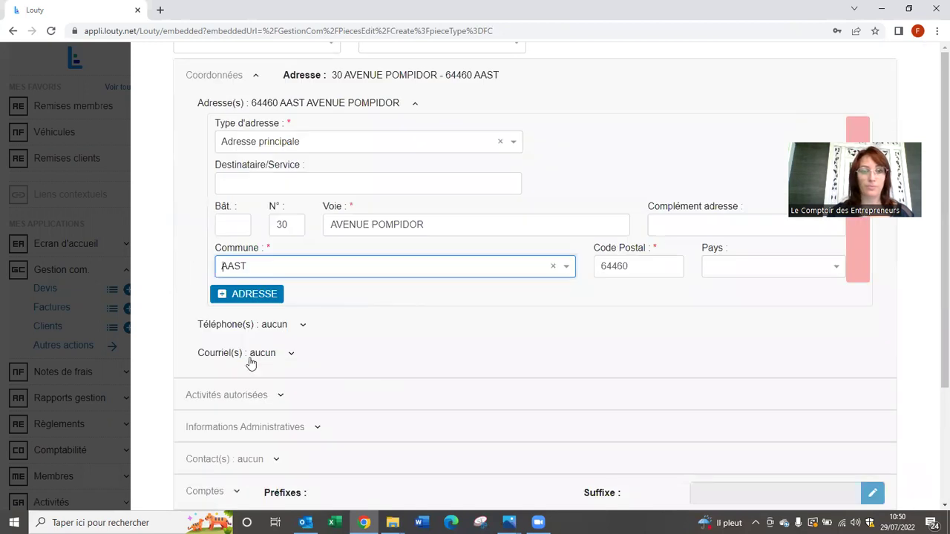
pyautogui.click(239, 396)
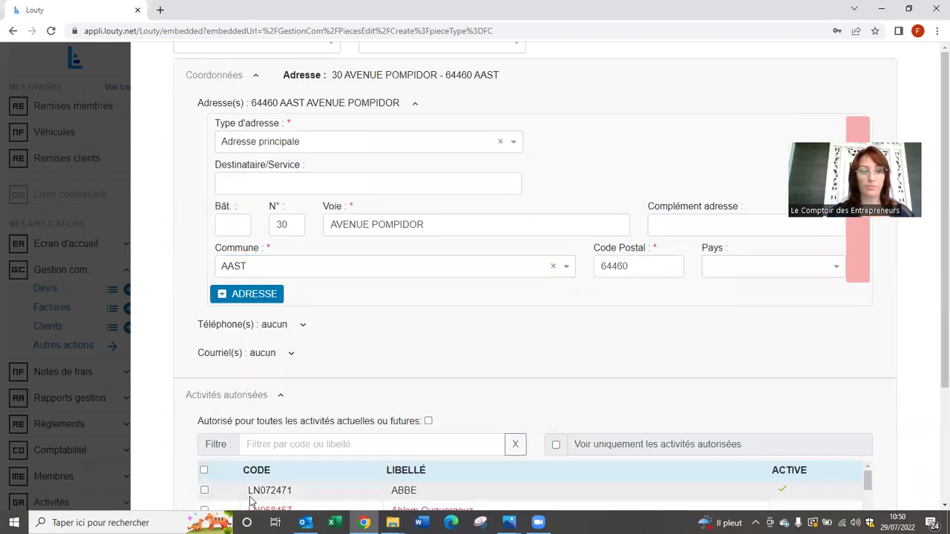
pyautogui.click(205, 491)
pyautogui.scroll(2, 480, 363)
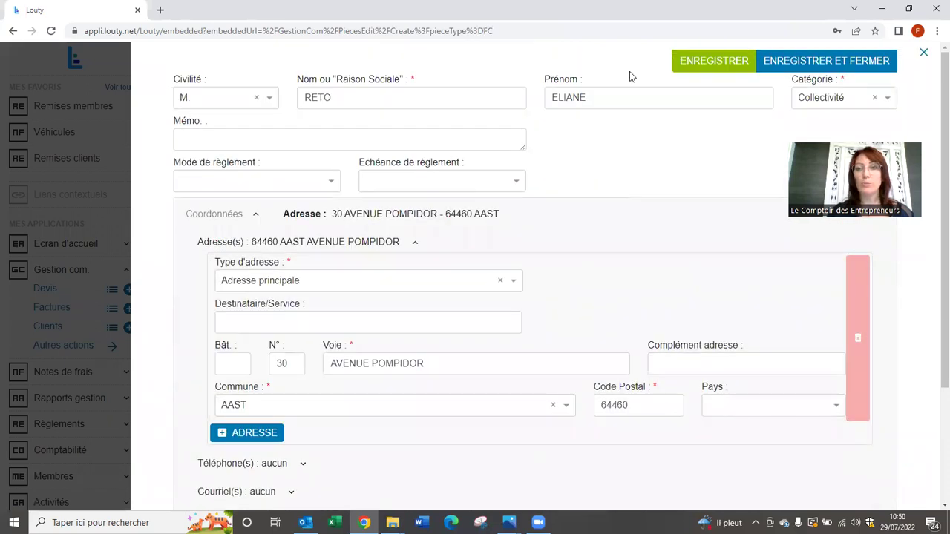
pyautogui.click(700, 63)
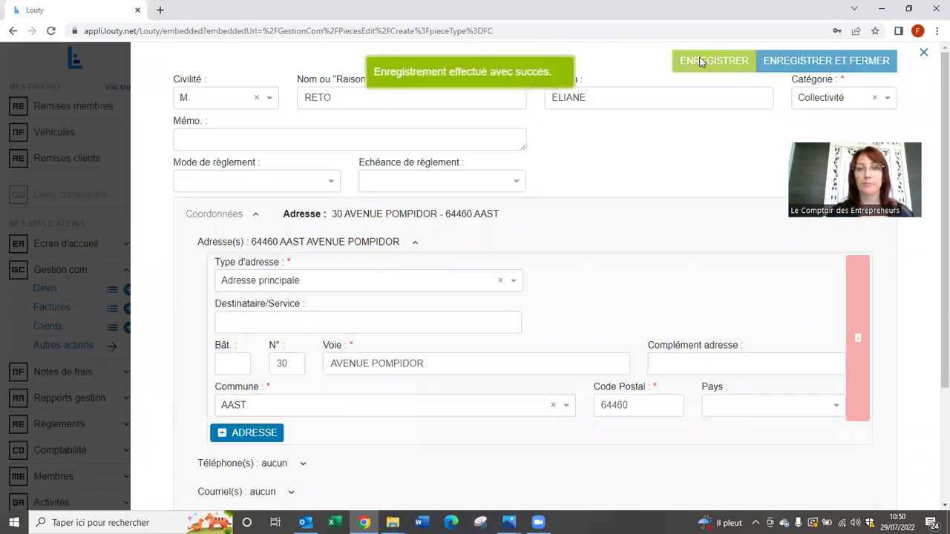
pyautogui.click(924, 57)
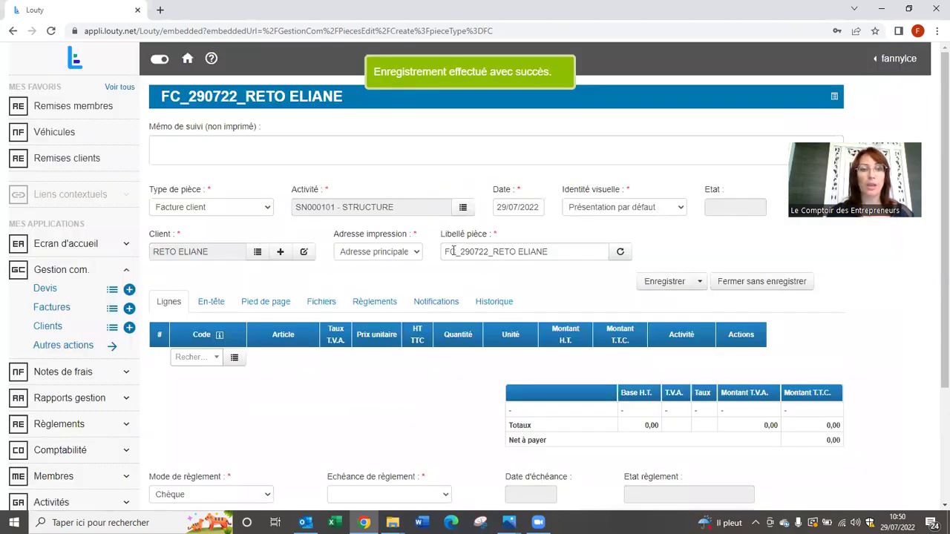
# Add a vente20 product line with a tax-inclusive (TTC) unit price of 20 €.
pyautogui.scroll(-1, 182, 265)
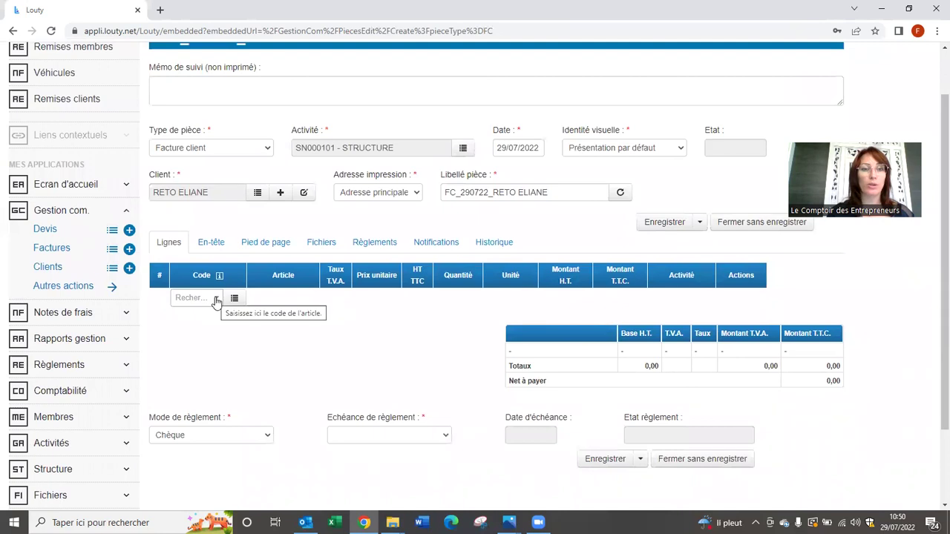
pyautogui.click(216, 300)
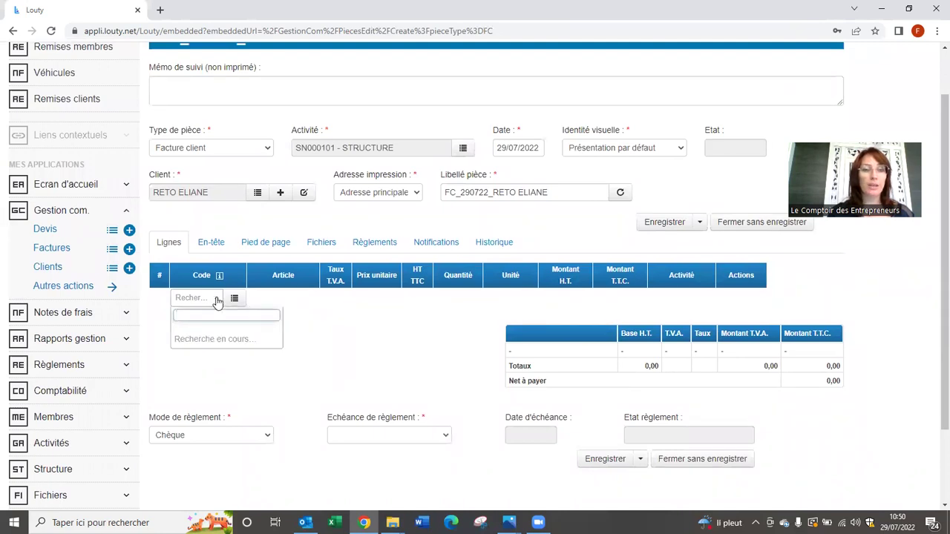
pyautogui.scroll(-1, 228, 367)
pyautogui.scroll(-3, 228, 367)
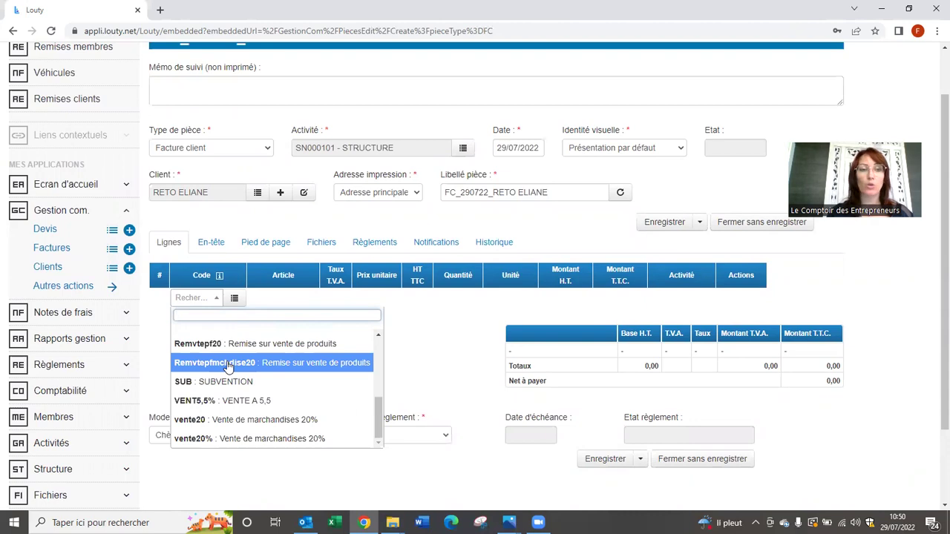
pyautogui.click(238, 424)
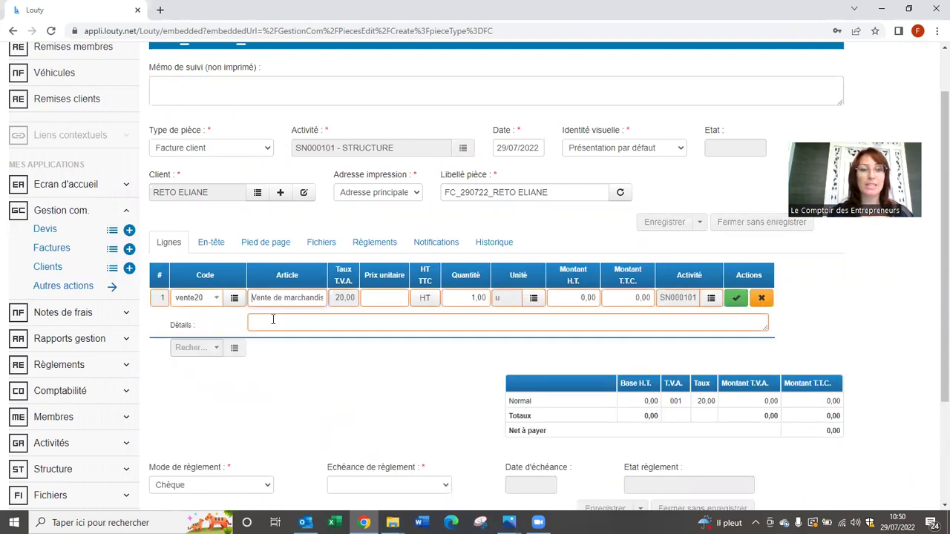
pyautogui.click(427, 298)
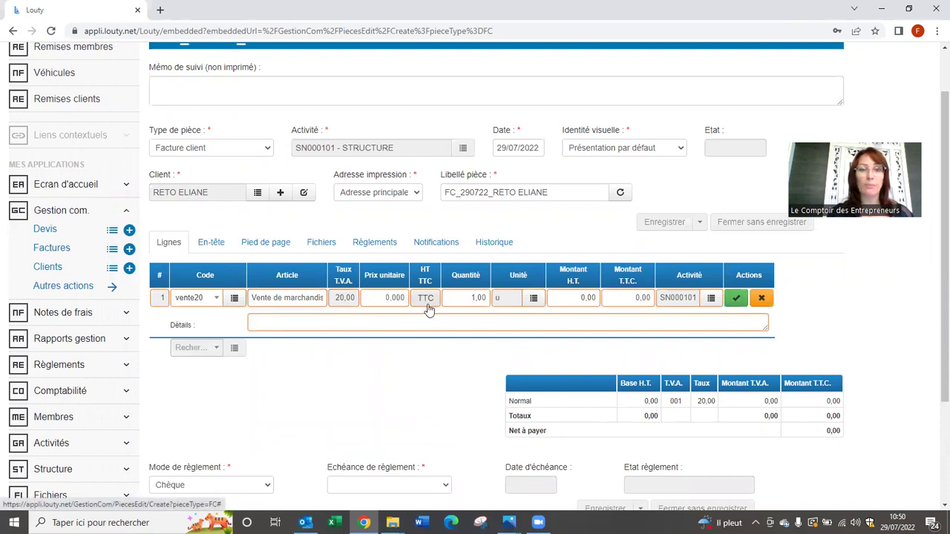
pyautogui.click(379, 297)
pyautogui.write('20')
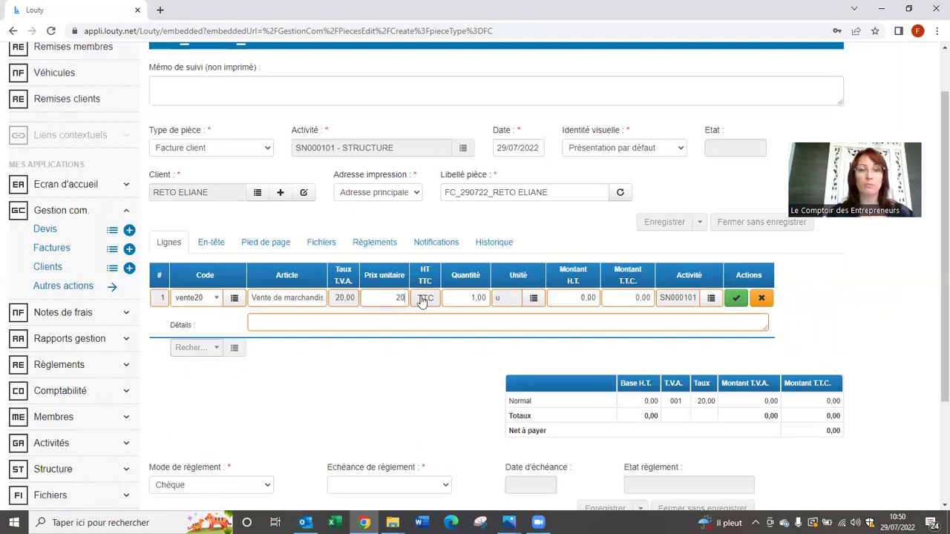
pyautogui.click(399, 319)
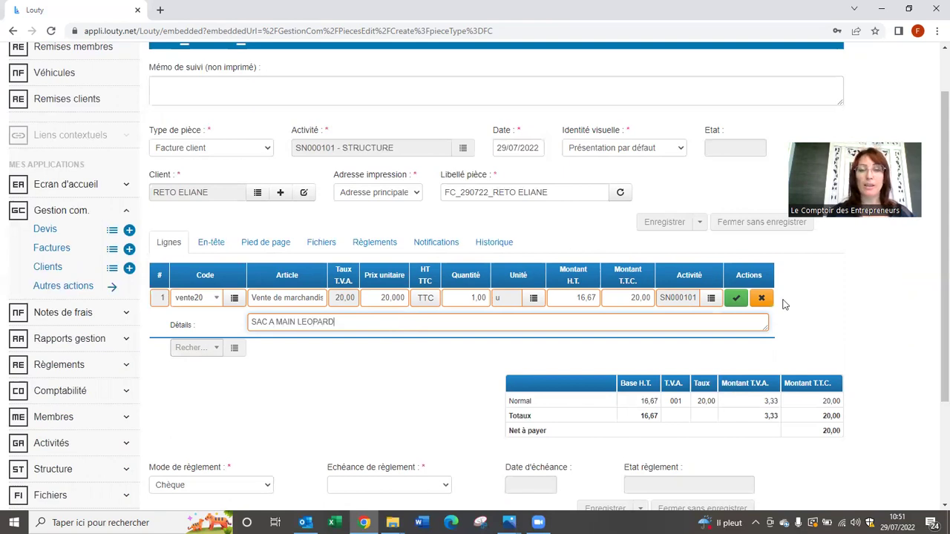
# Validate the line, set 15 jours payment terms (due 13/08/2022) and save the invoice.
pyautogui.click(736, 299)
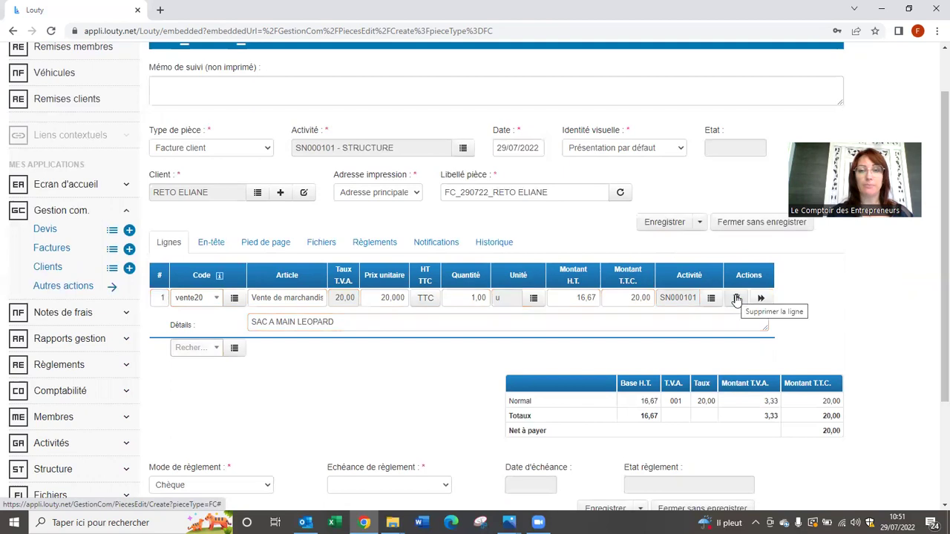
pyautogui.scroll(-1, 655, 328)
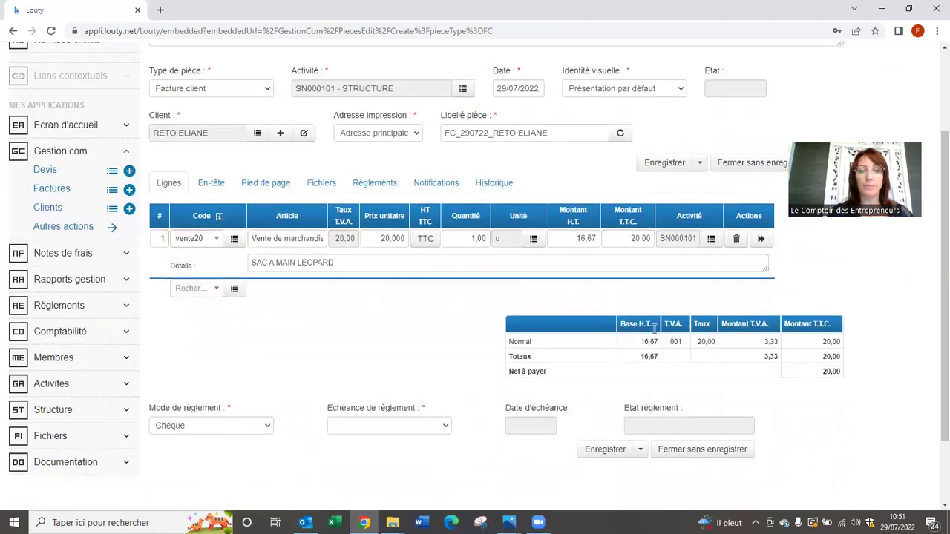
pyautogui.click(443, 427)
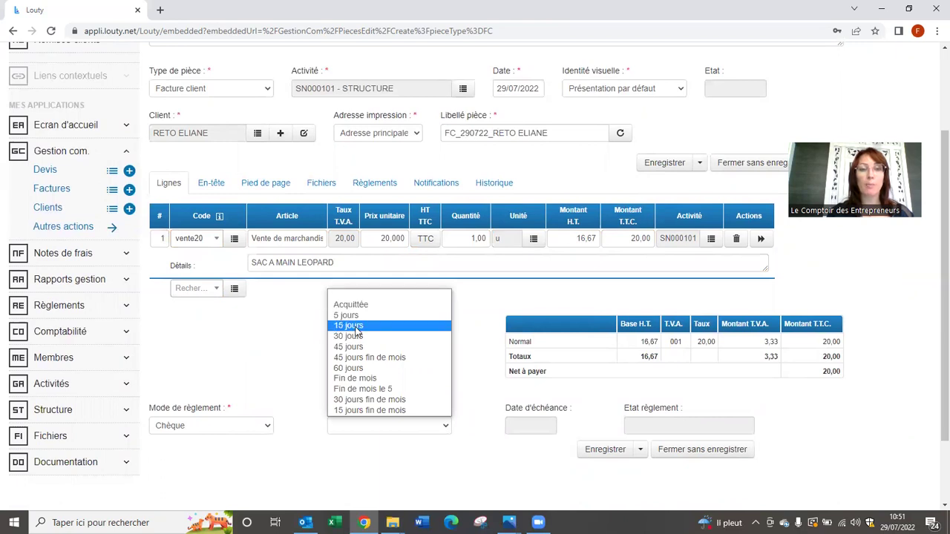
pyautogui.click(357, 328)
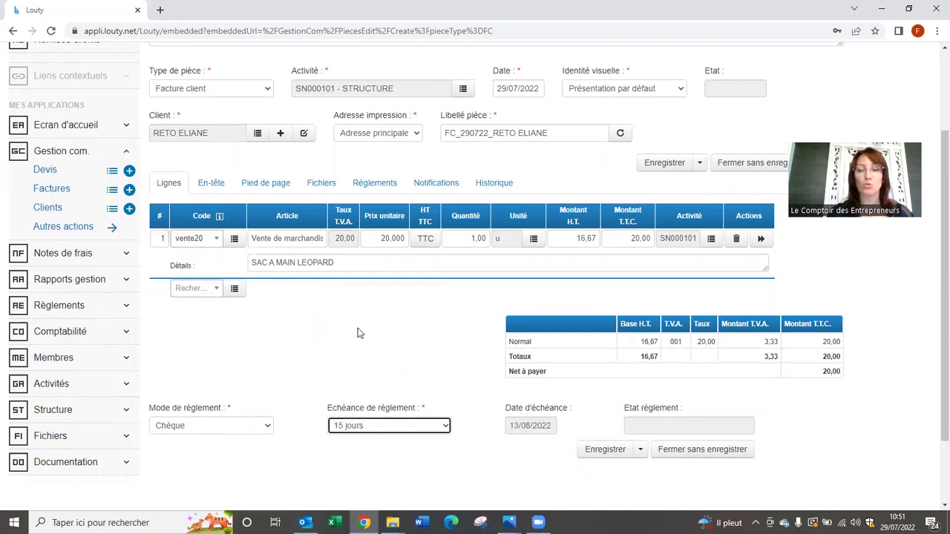
pyautogui.scroll(1, 409, 361)
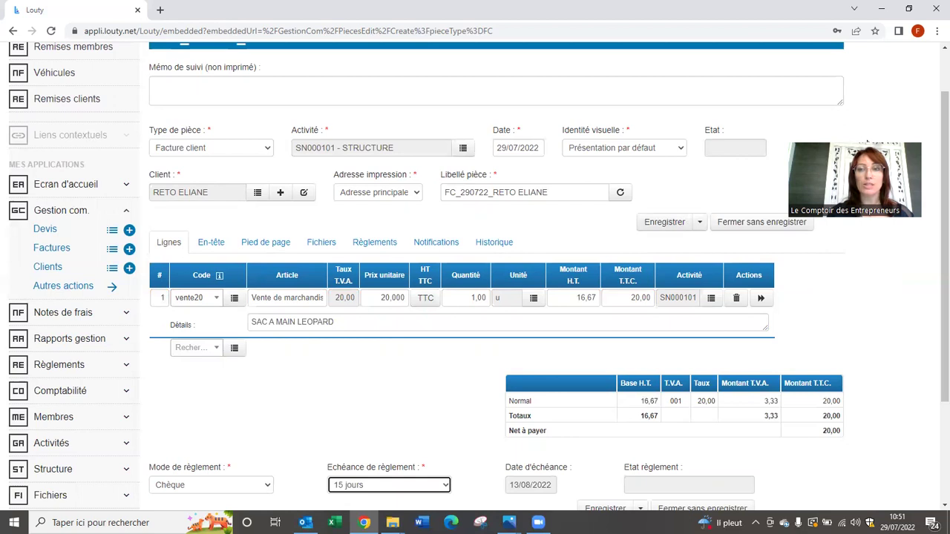
pyautogui.click(668, 224)
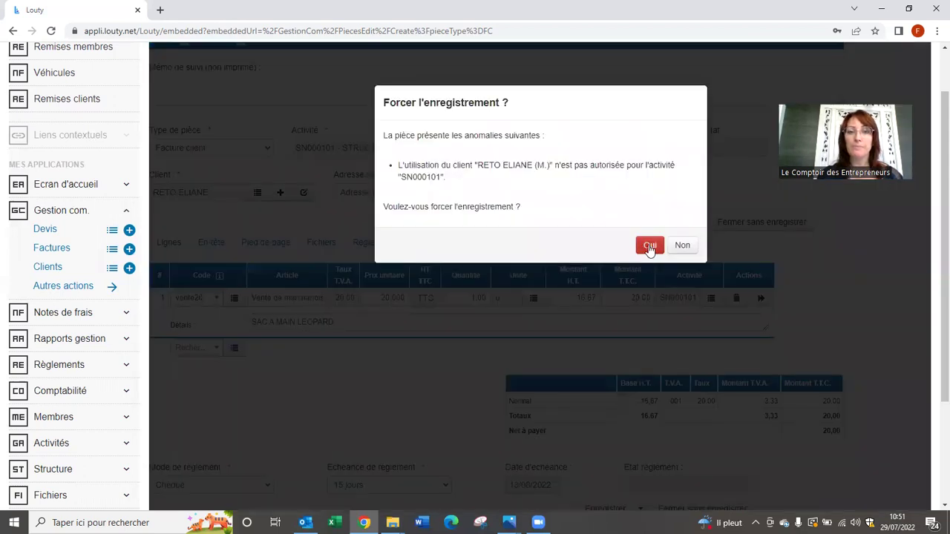
# Force the save past the activity warning and show the invoice's further actions.
pyautogui.click(649, 246)
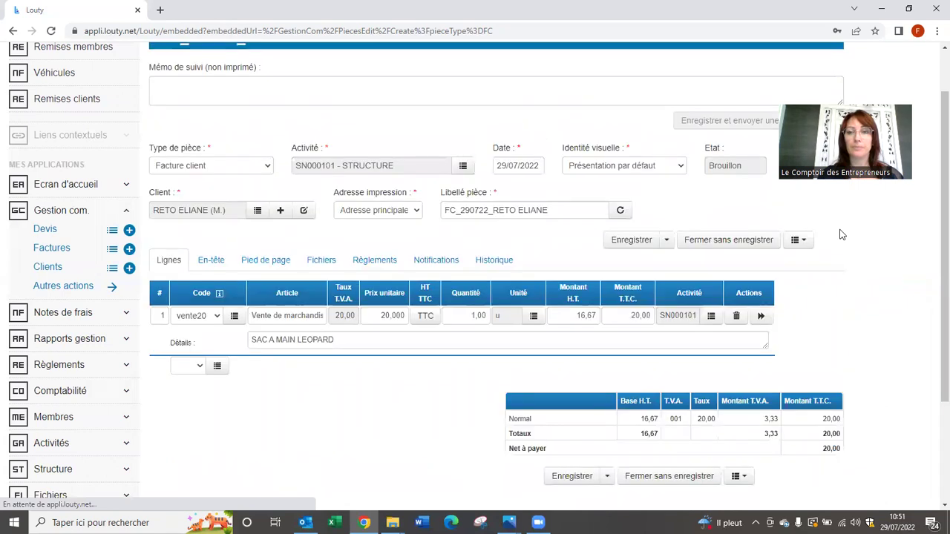
pyautogui.click(802, 242)
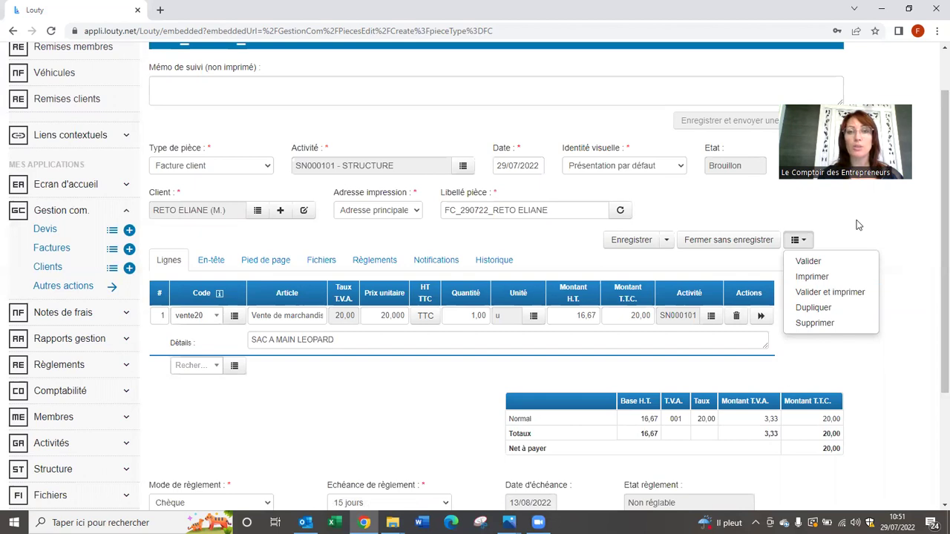
# Return to the invoice list and show the actions available for invoice 20221040.
pyautogui.click(40, 248)
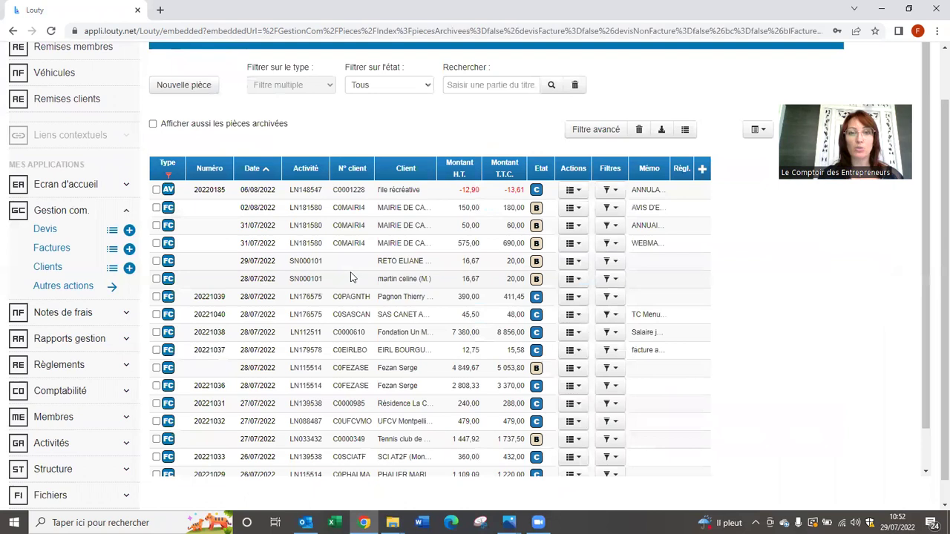
pyautogui.scroll(-3, 352, 278)
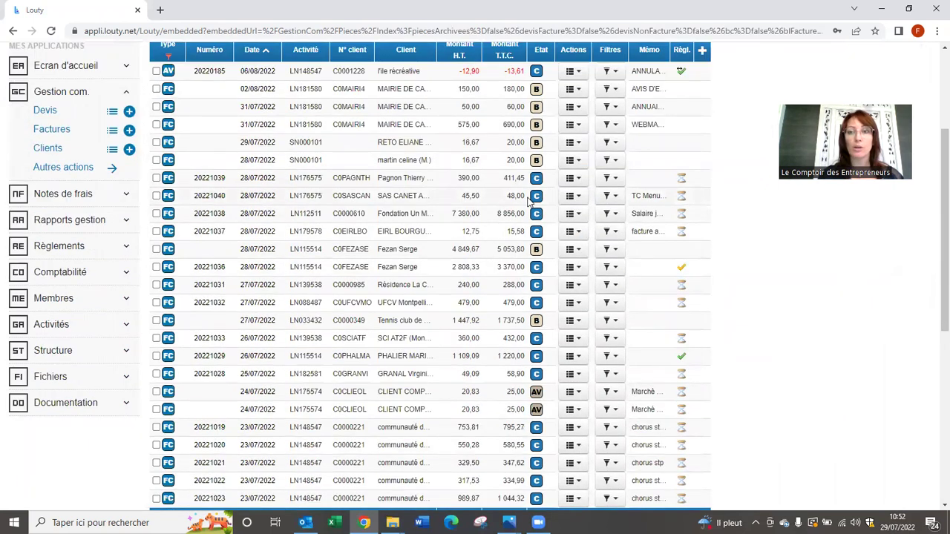
pyautogui.click(577, 198)
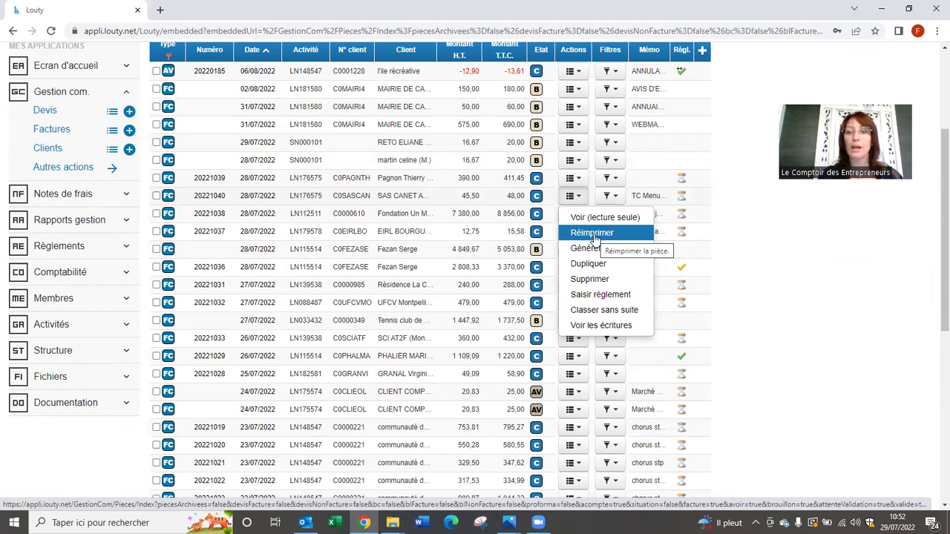
pyautogui.scroll(2, 613, 157)
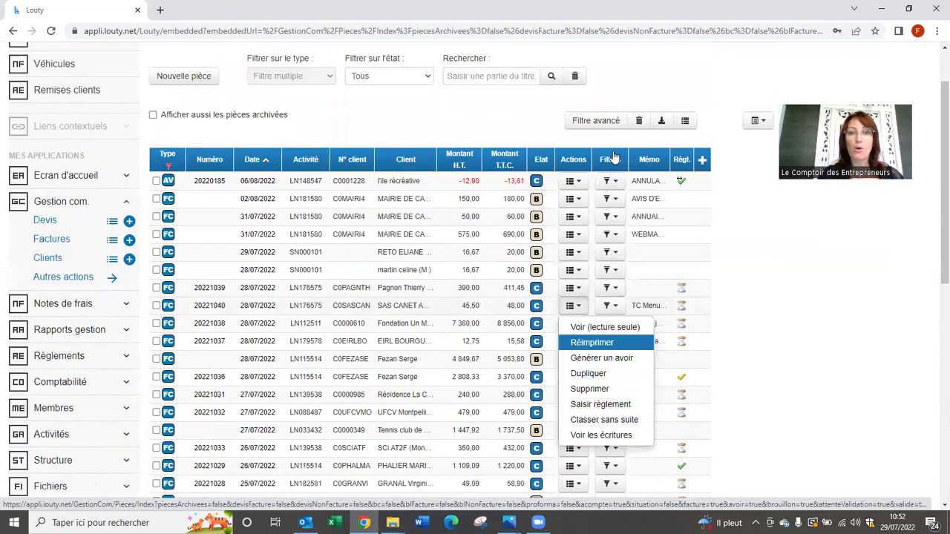
pyautogui.scroll(1, 613, 157)
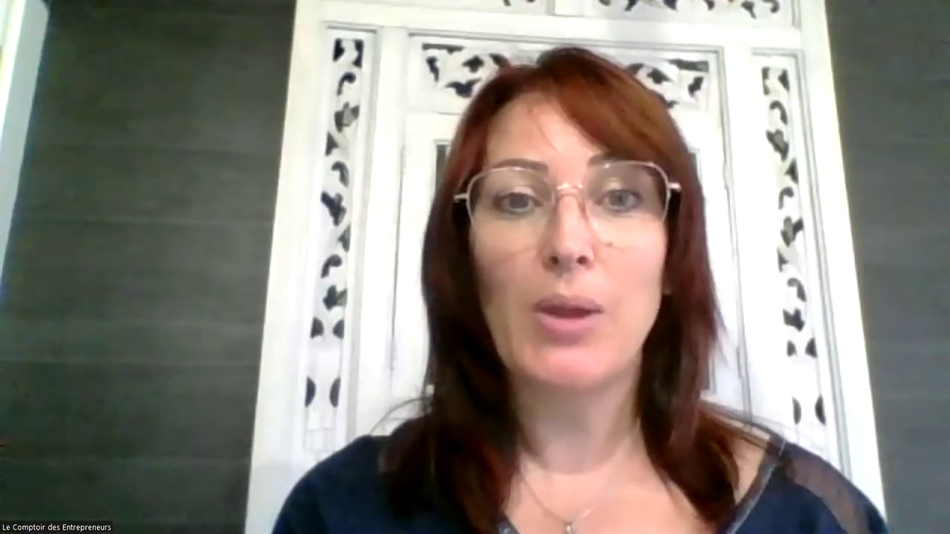